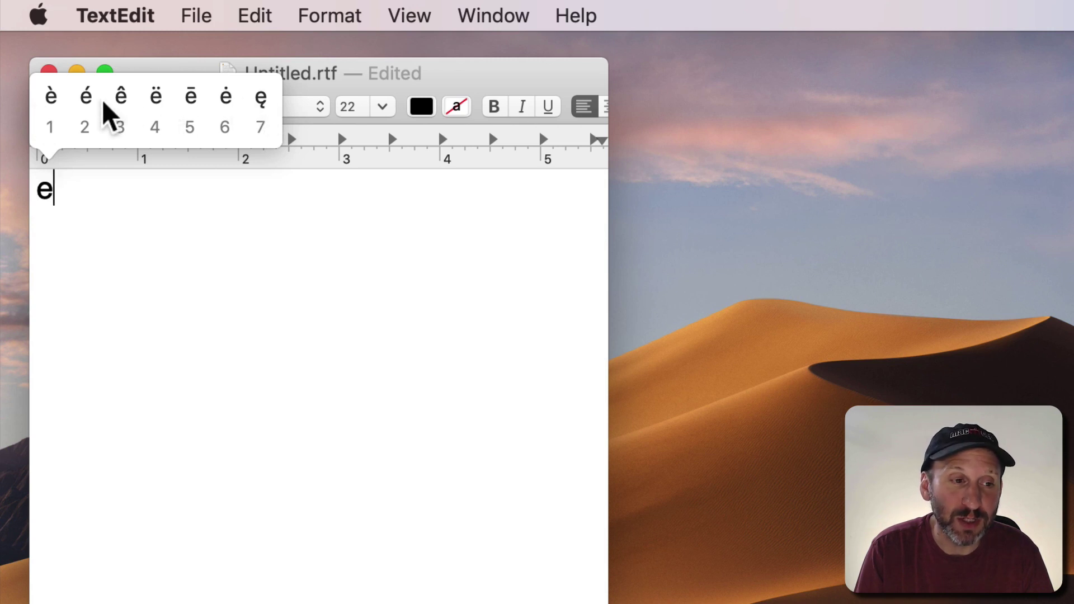
Change the e to é using the accent choices, and delete the accented letter.
{"action": "left_click", "coordinate": [81, 96]}
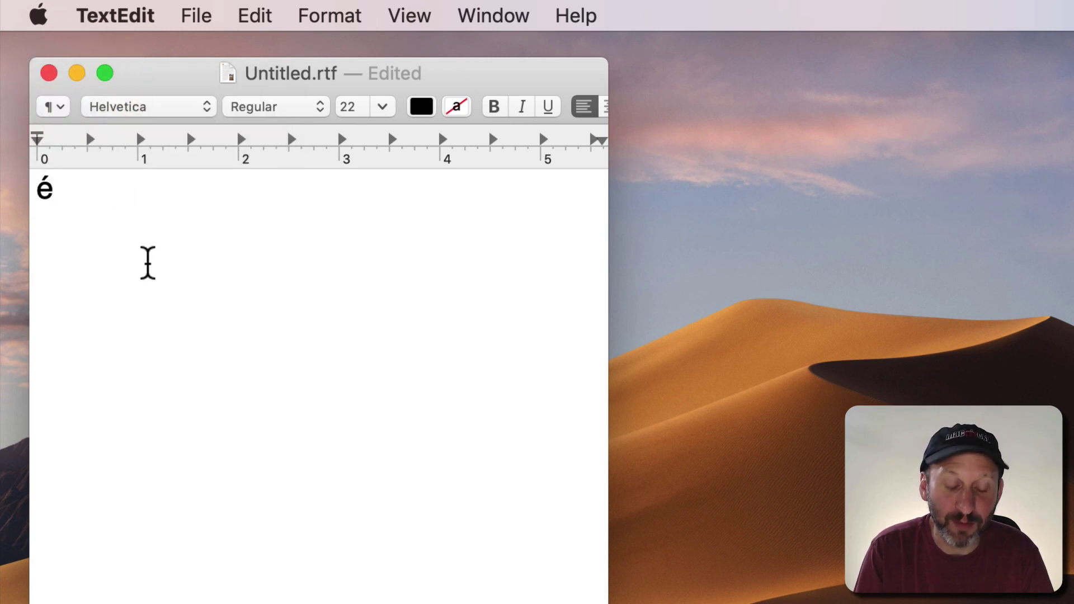
{"action": "key", "text": "BackSpace"}
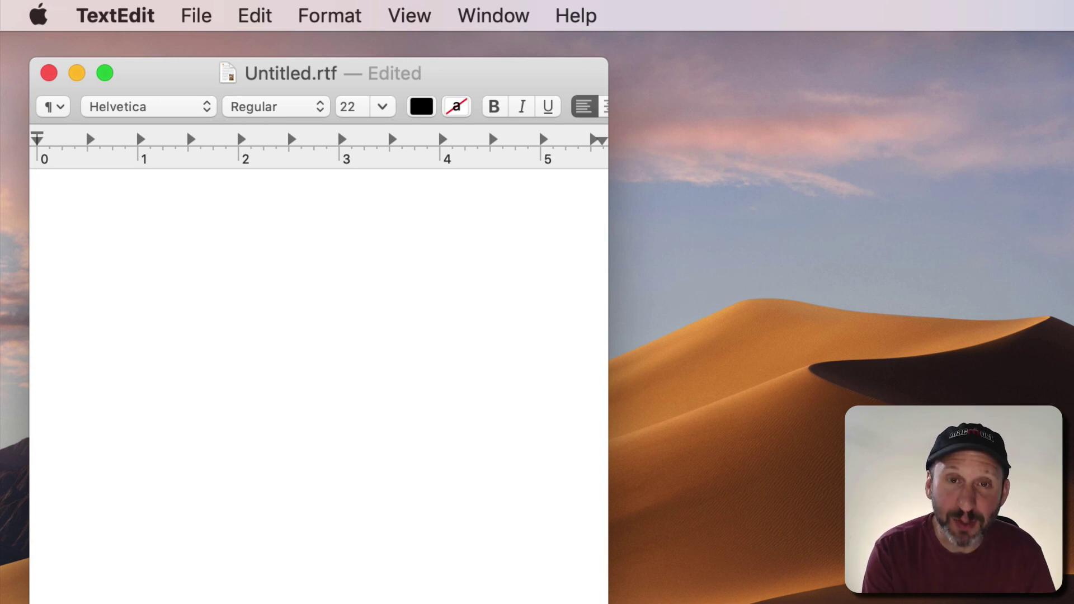
Try entering 90° and the Apple logo symbol in the blank document, clearing each one.
{"action": "type", "text": "90°"}
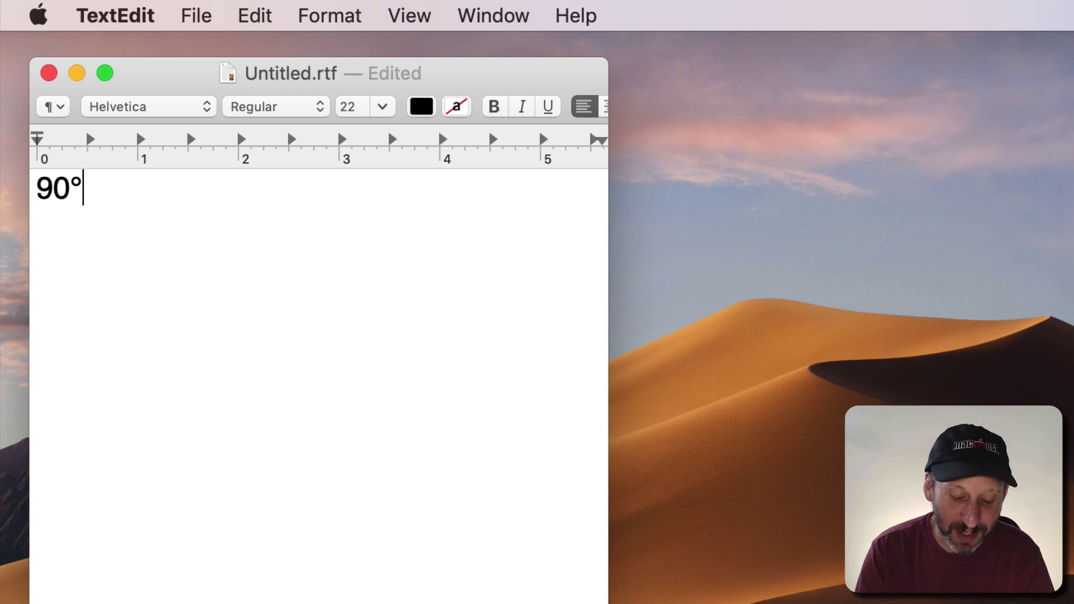
{"action": "key", "text": "BackSpace"}
{"action": "key", "text": "BackSpace"}
{"action": "key", "text": "BackSpace"}
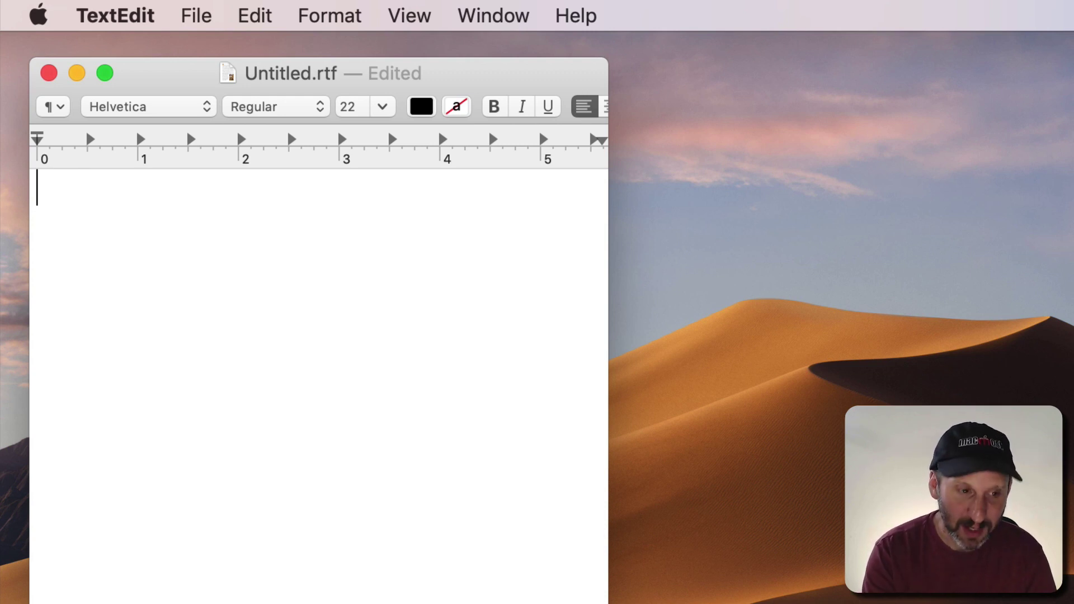
{"action": "key", "text": "alt+shift+k"}
{"action": "key", "text": "BackSpace"}
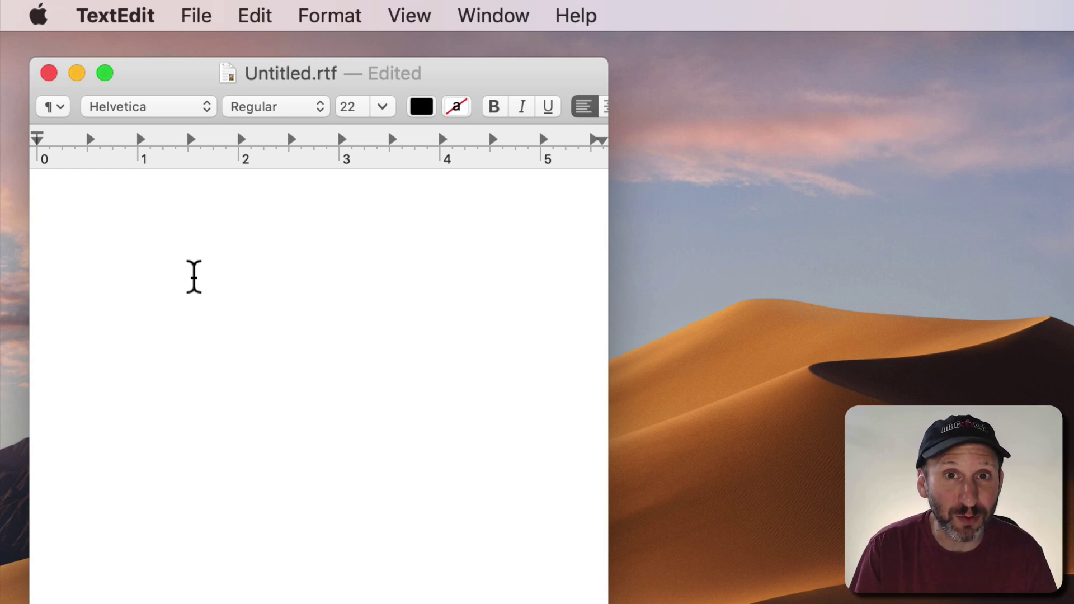
Open the Keyboard settings in System Preferences and enable showing keyboard and emoji viewers in the menu bar.
{"action": "left_click_drag", "start_coordinate": [36, 20], "coordinate": [88, 96]}
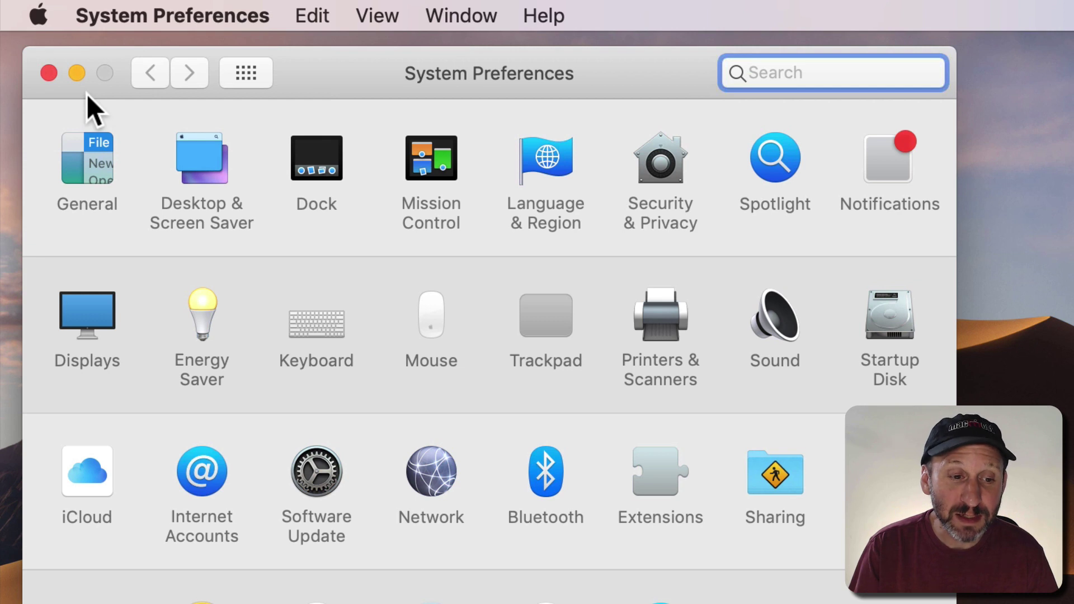
{"action": "left_click", "coordinate": [330, 323]}
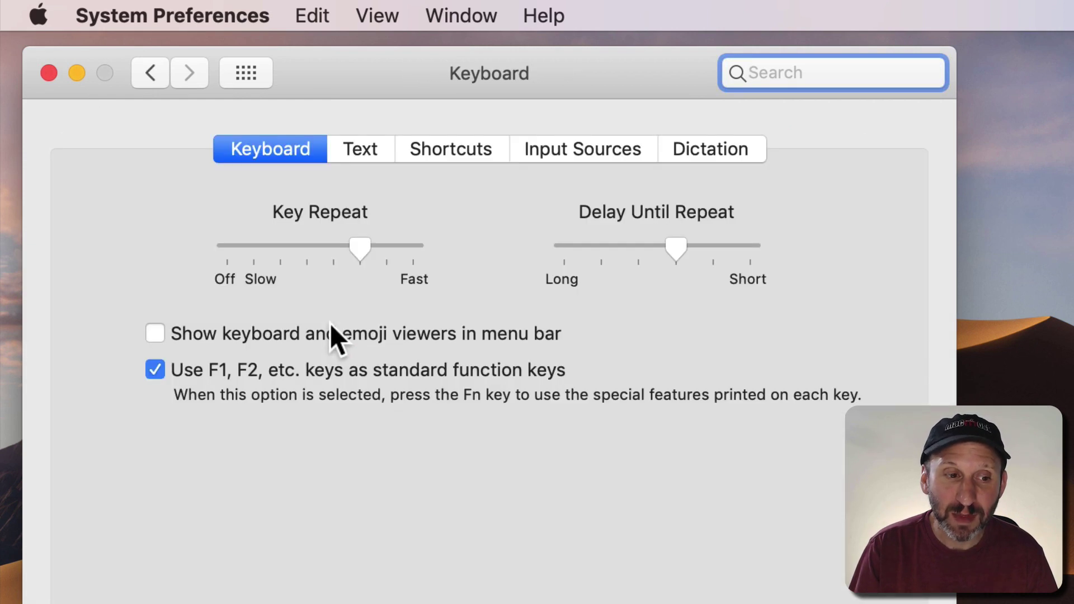
{"action": "left_click", "coordinate": [267, 150]}
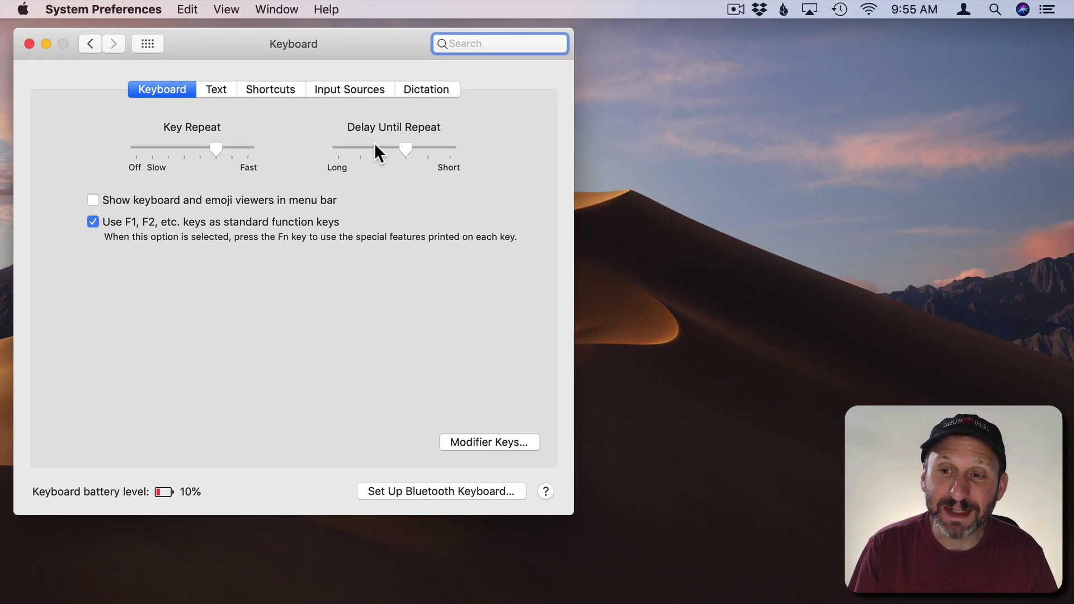
{"action": "left_click", "coordinate": [91, 200]}
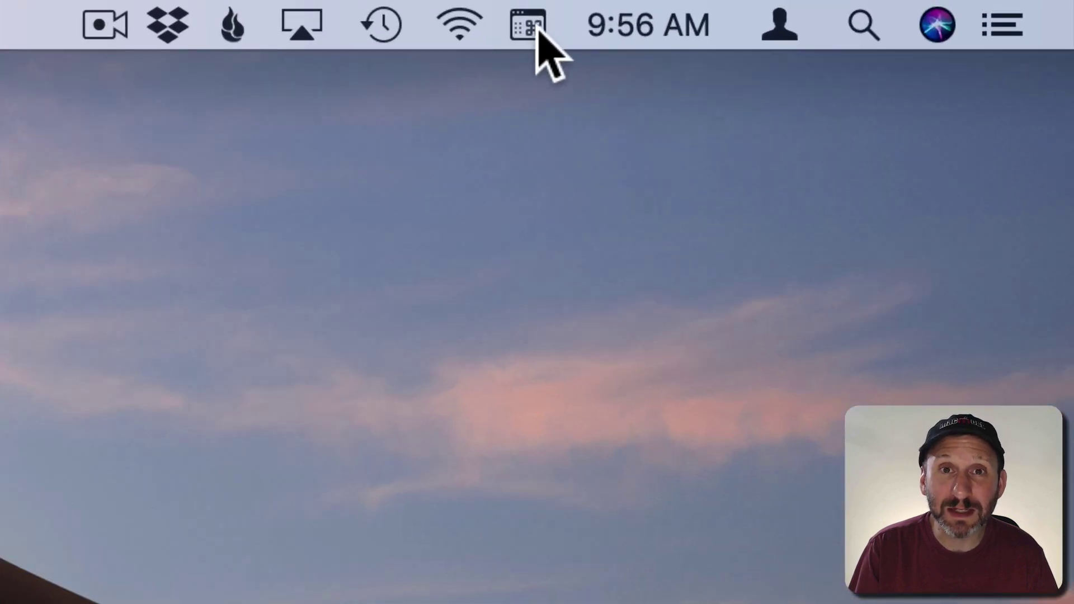
Check the Input Sources settings, return to the Keyboard settings, and show the on-screen Keyboard Viewer.
{"action": "left_click", "coordinate": [350, 88]}
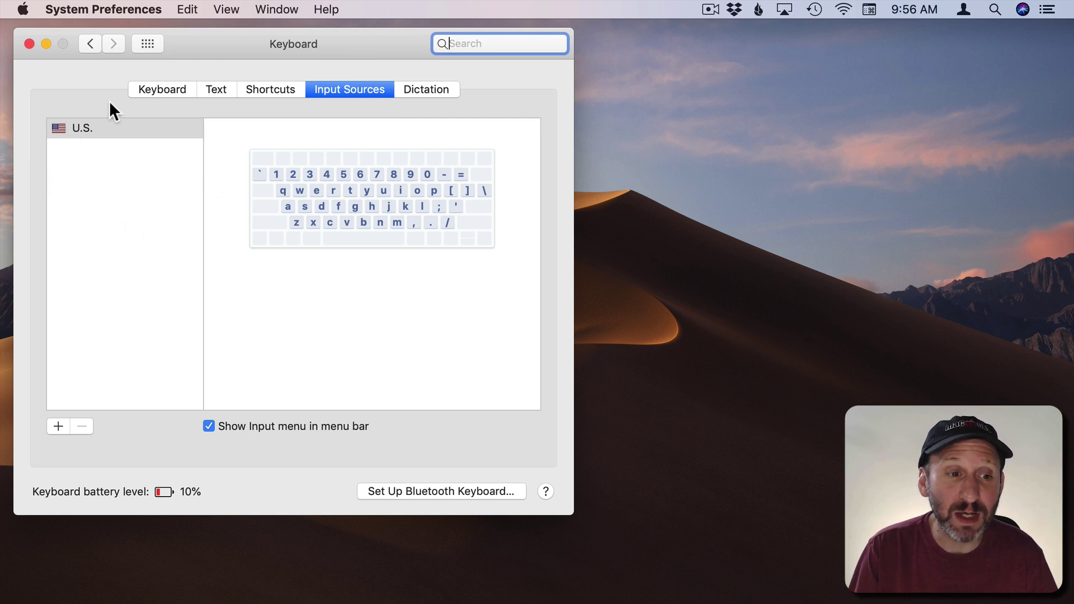
{"action": "left_click", "coordinate": [154, 89]}
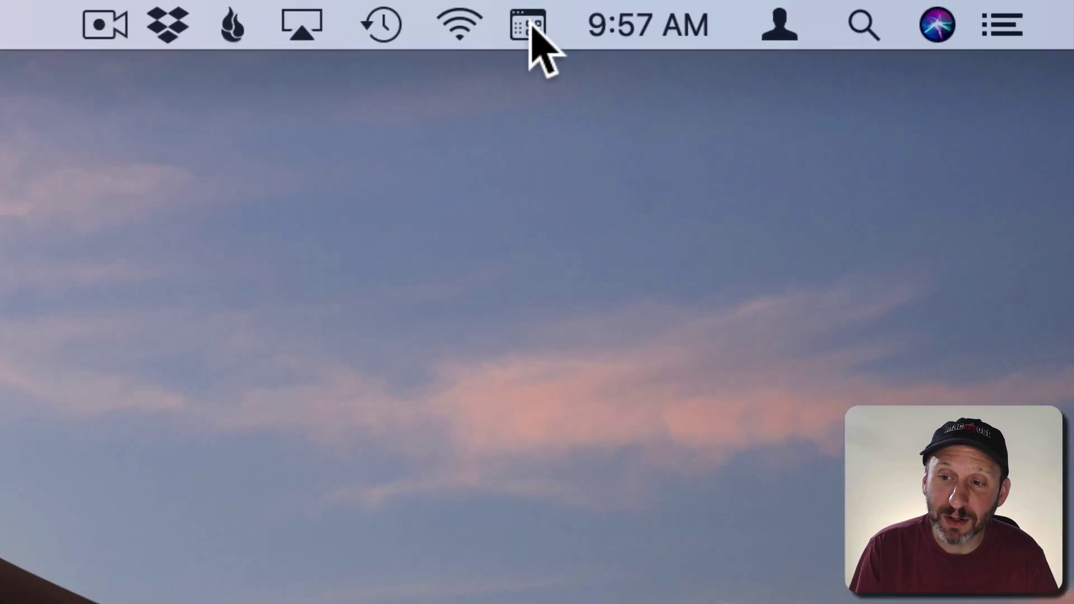
{"action": "left_click_drag", "start_coordinate": [530, 26], "coordinate": [785, 139]}
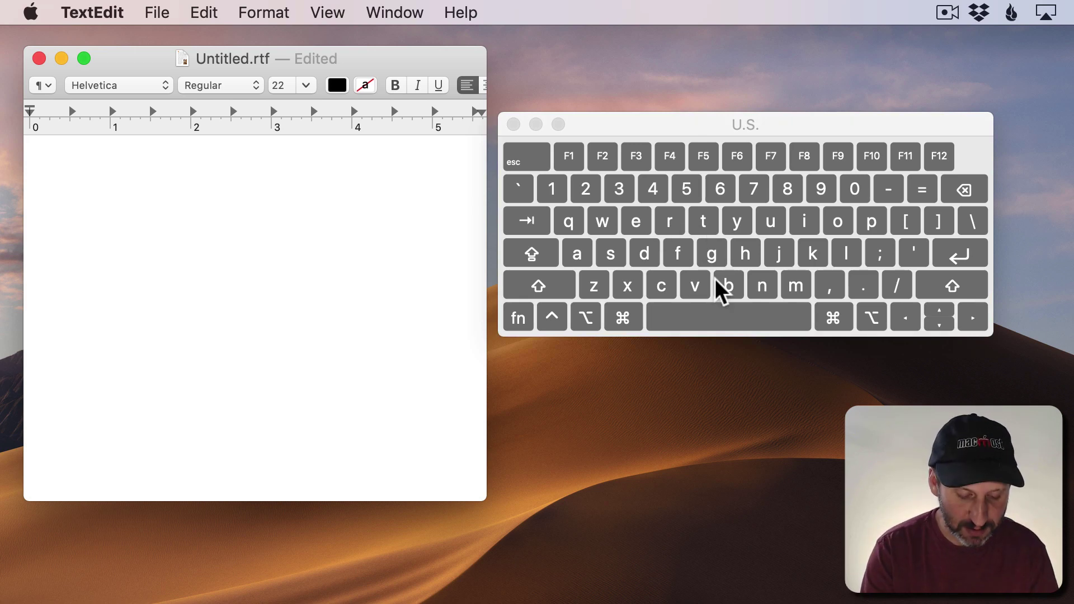
Switch to the TextEdit document Untitled.rtf and write "The quick brown fox " on the first line.
{"action": "type", "text": "The qu"}
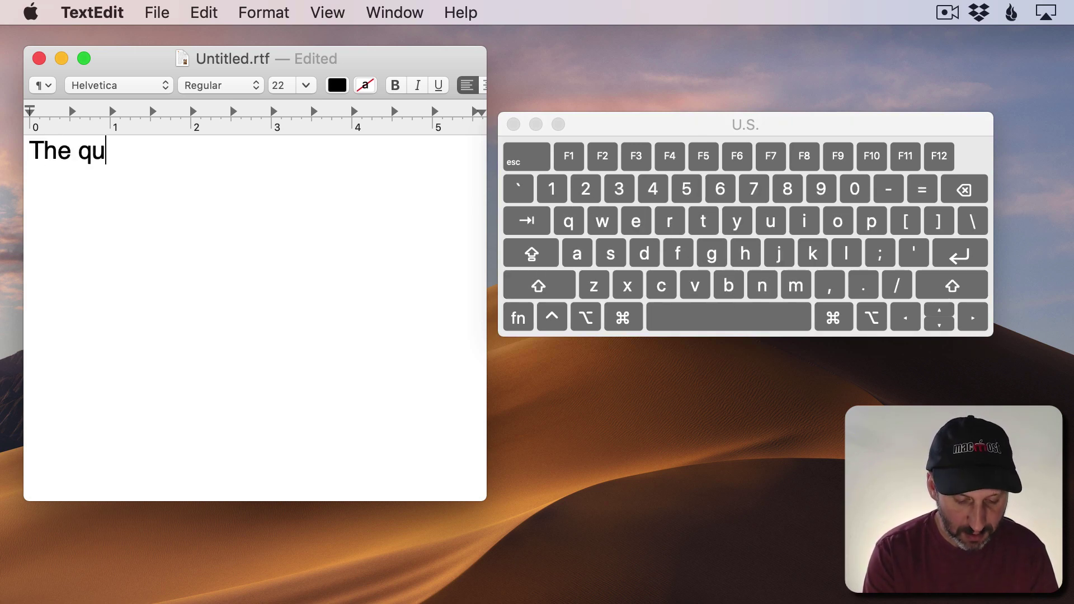
{"action": "type", "text": "ick brown fox"}
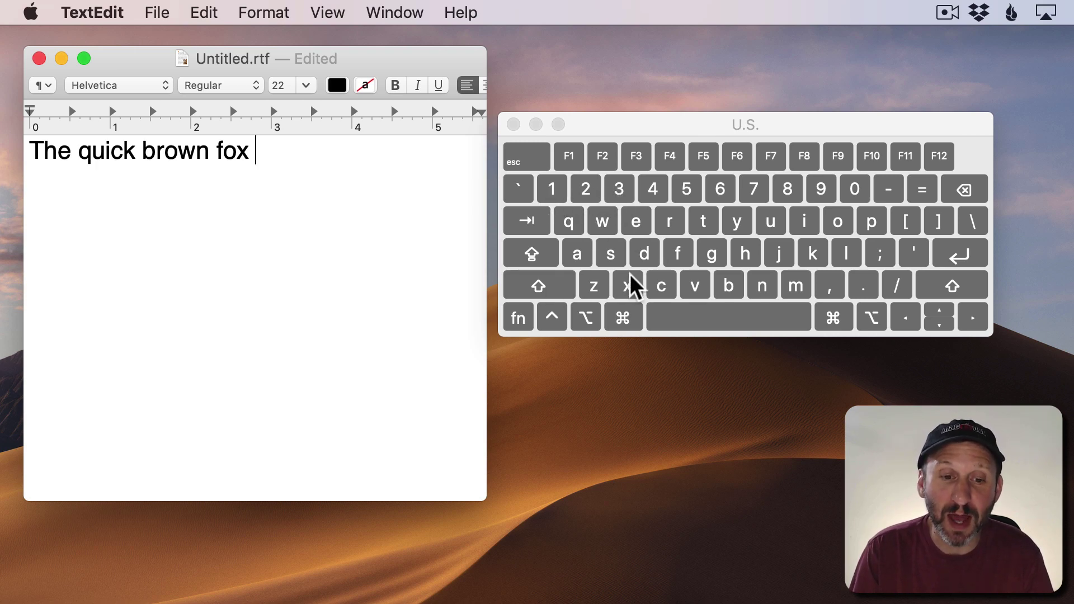
Preview the uppercase letters and shifted symbols in the Keyboard Viewer, and return it to its normal layout.
{"action": "key", "text": "shift"}
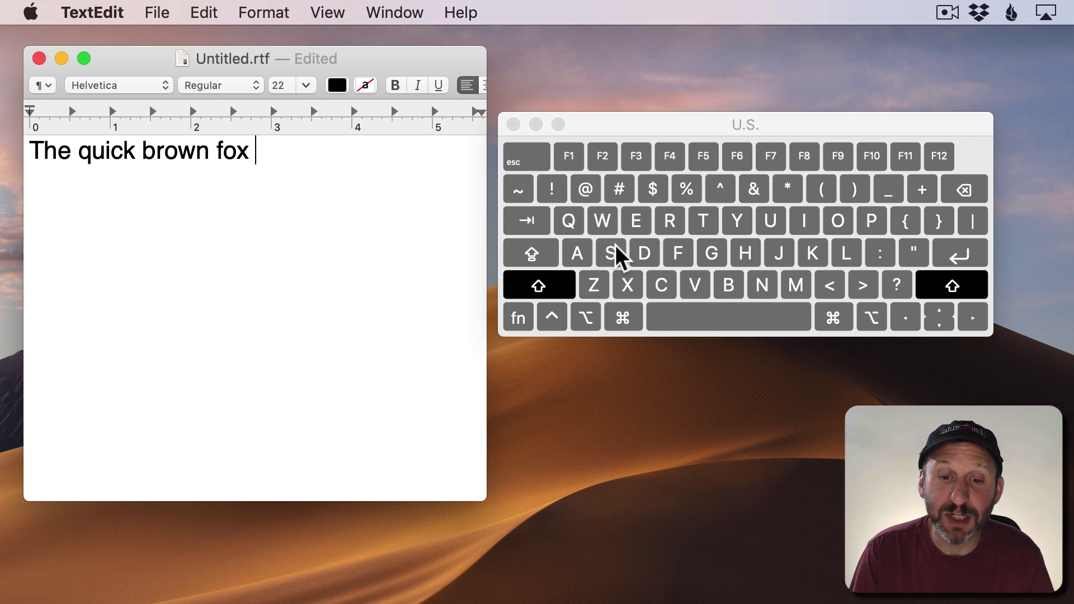
{"action": "key", "text": "shift"}
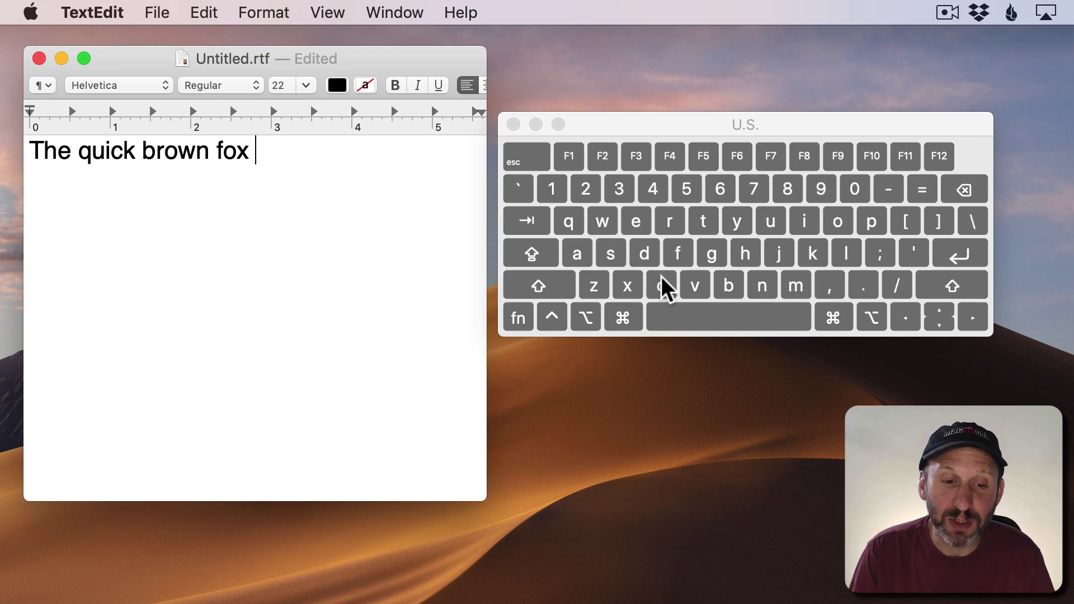
{"action": "left_click", "coordinate": [556, 286]}
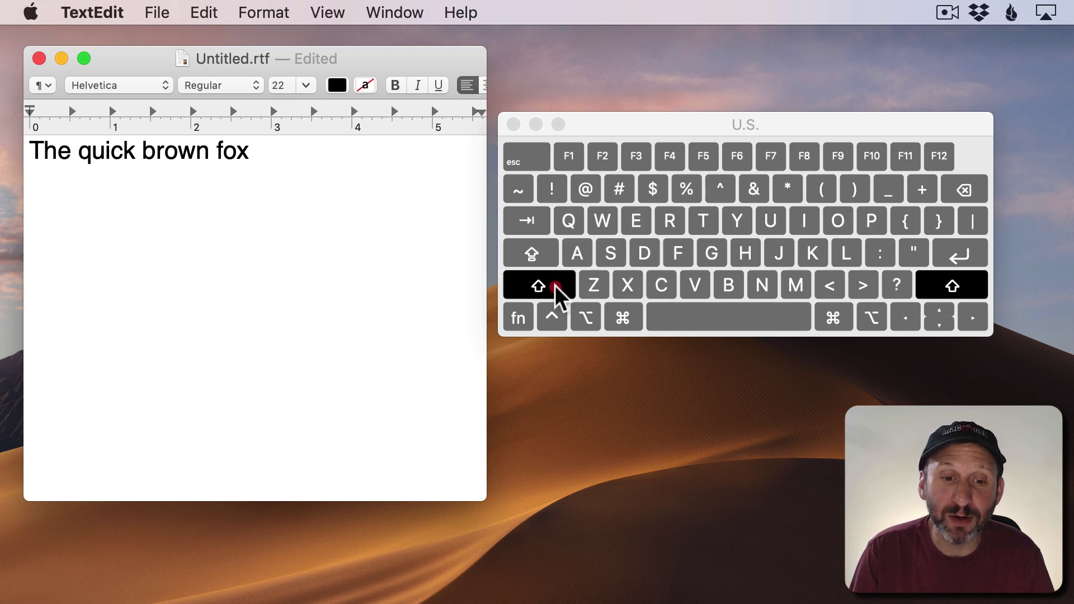
{"action": "left_click", "coordinate": [555, 288]}
{"action": "left_click", "coordinate": [553, 288]}
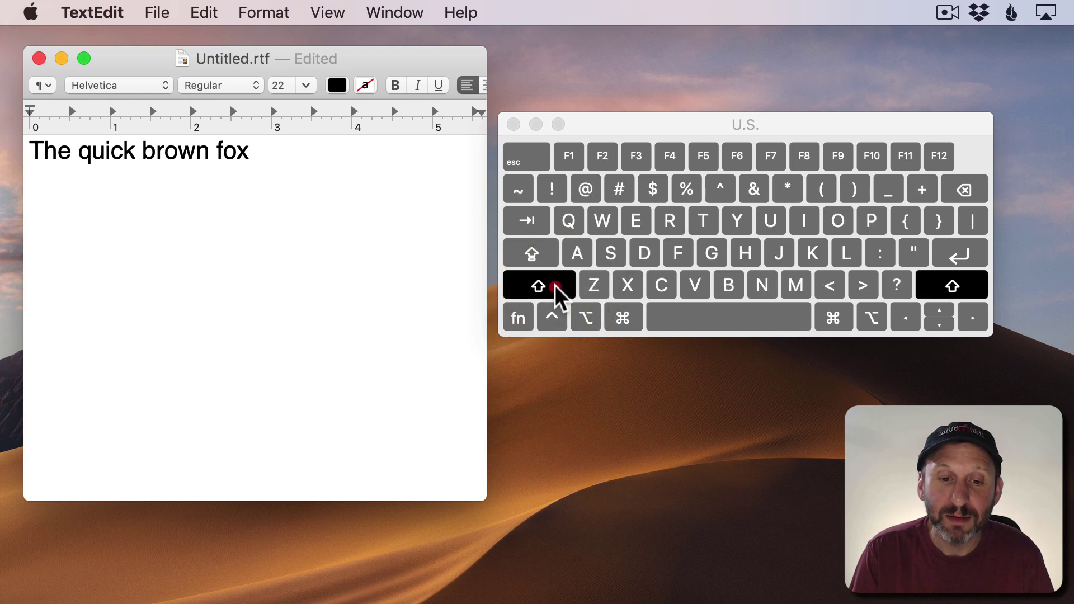
{"action": "left_click", "coordinate": [548, 282]}
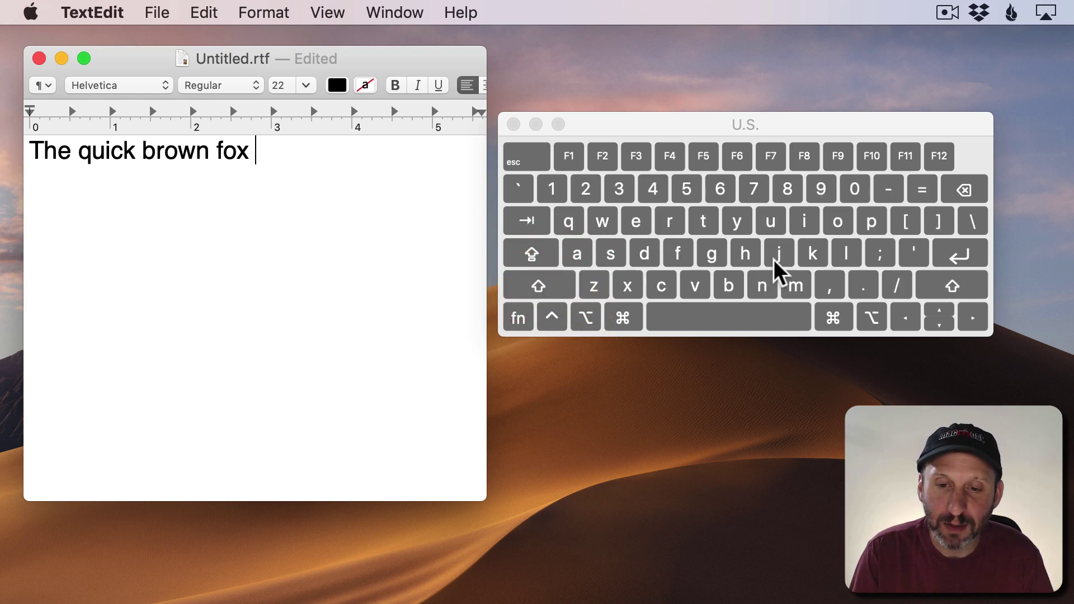
Add "jumps" after "The quick brown fox" by means of the on-screen Keyboard Viewer.
{"action": "type", "text": "ju"}
{"action": "left_click", "coordinate": [797, 286]}
{"action": "left_click", "coordinate": [868, 220]}
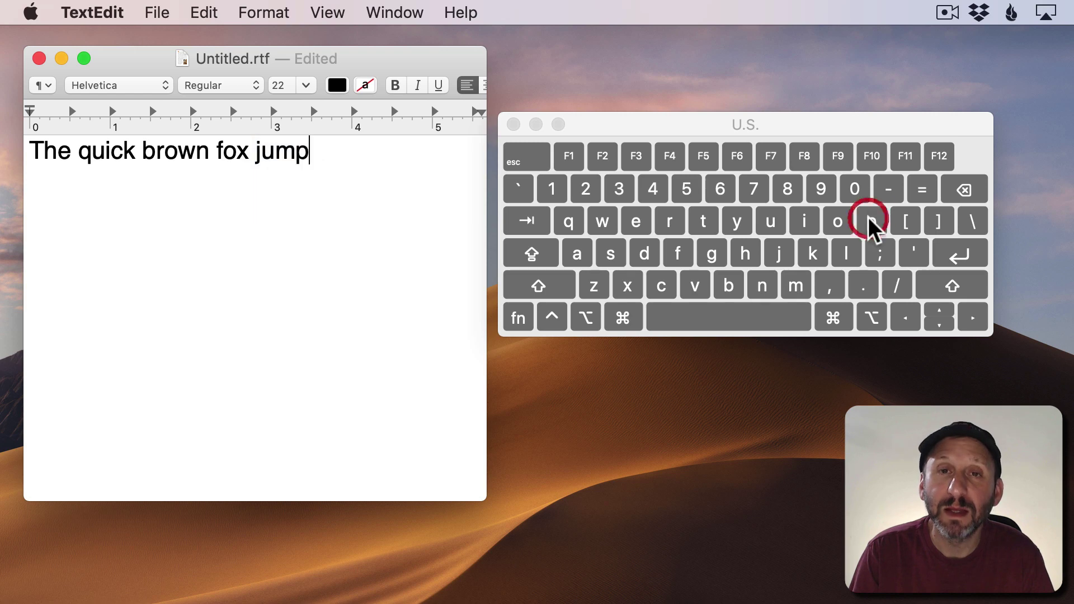
{"action": "left_click", "coordinate": [613, 256]}
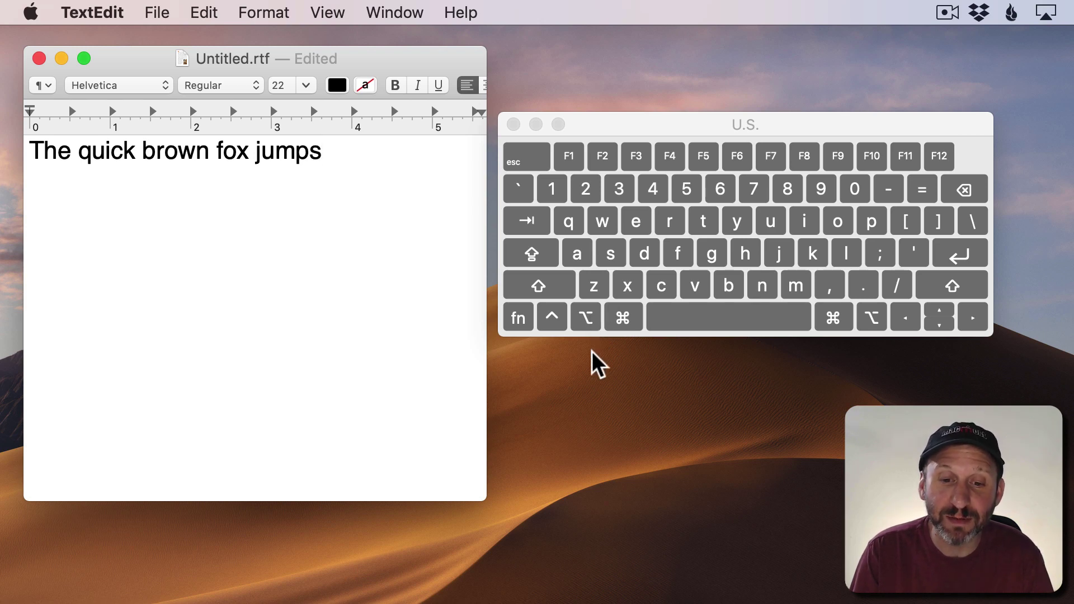
Preview the Option characters in the Keyboard Viewer and add π on a new line below the sentence.
{"action": "key", "text": "alt"}
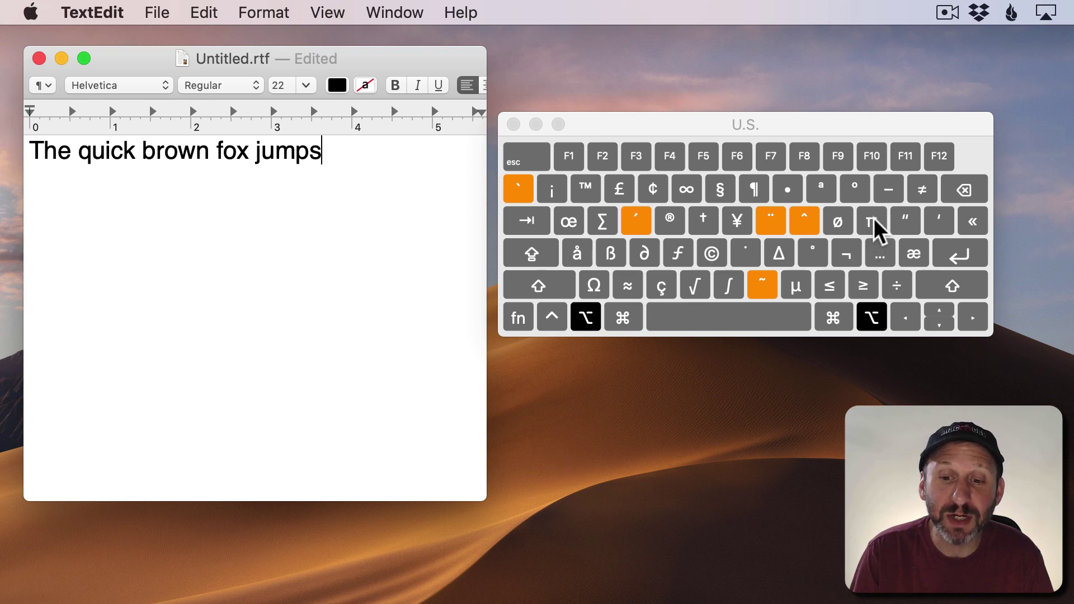
{"action": "key", "text": "alt"}
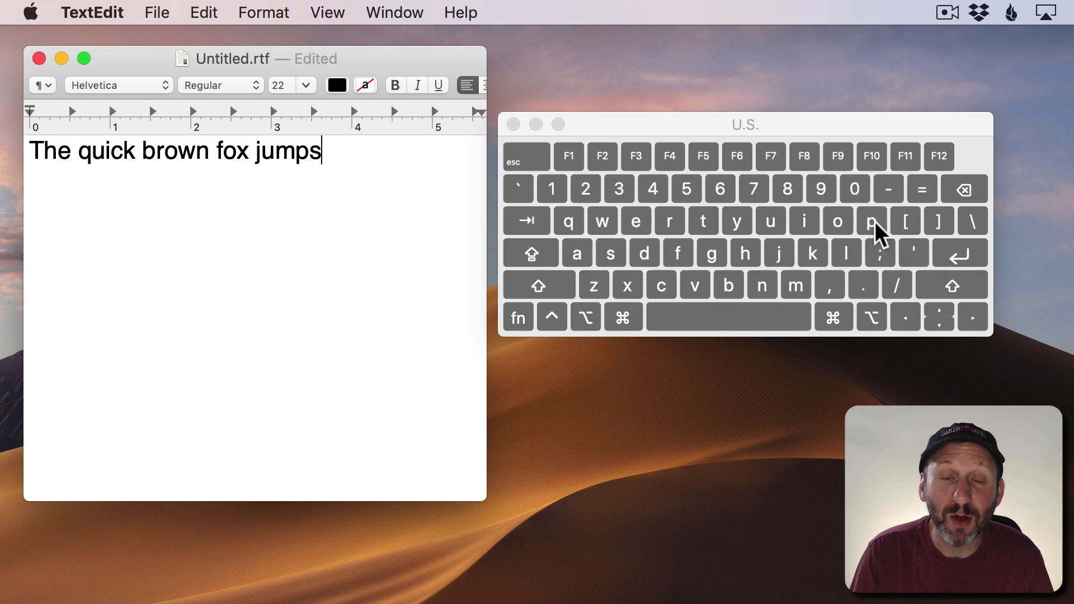
{"action": "key", "text": "alt"}
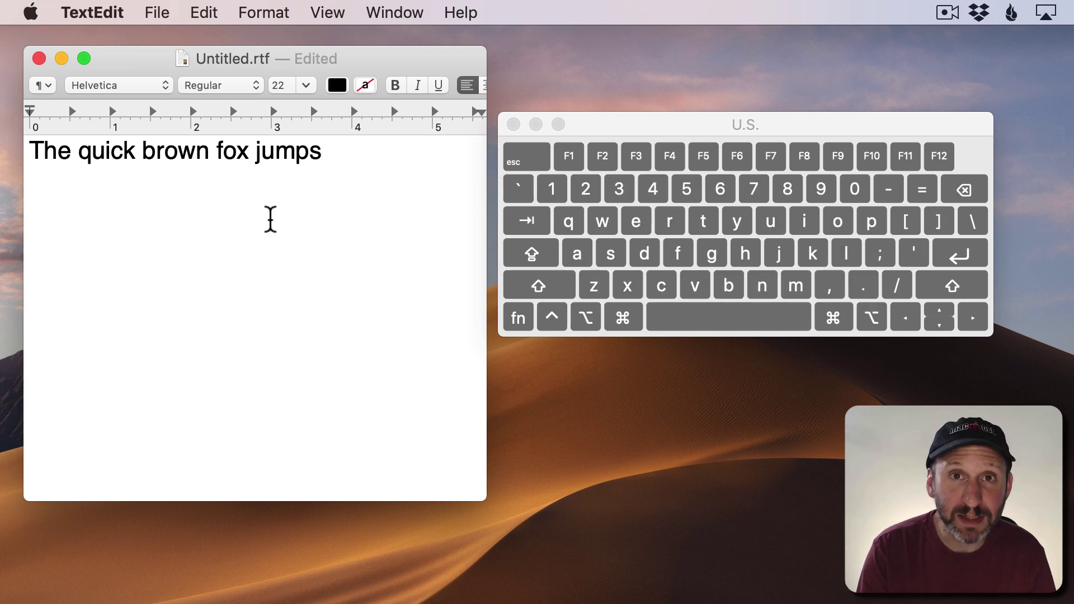
{"action": "key", "text": "Return"}
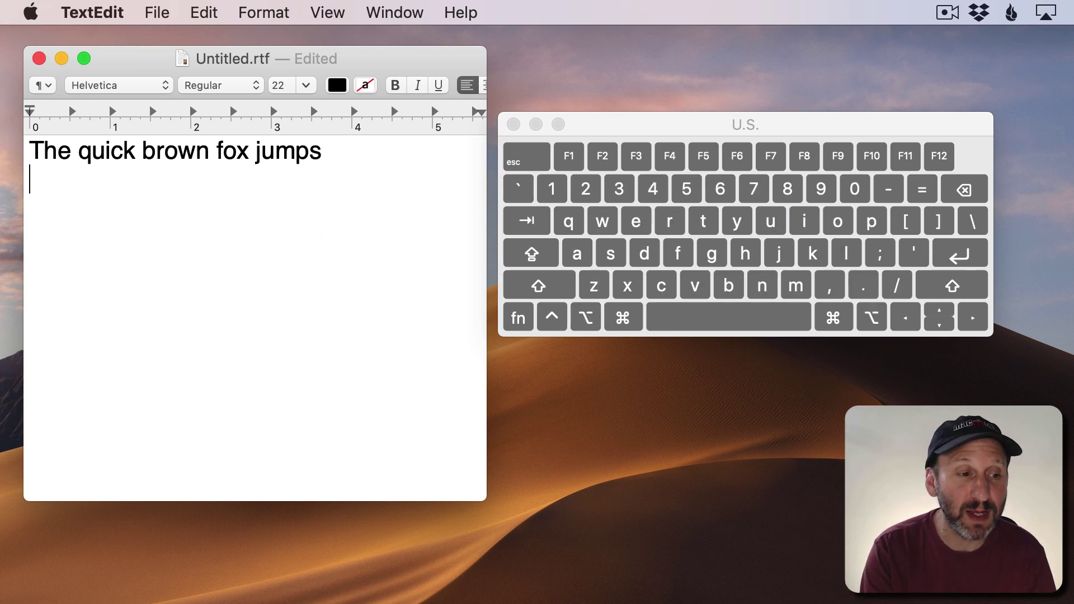
{"action": "type", "text": "π"}
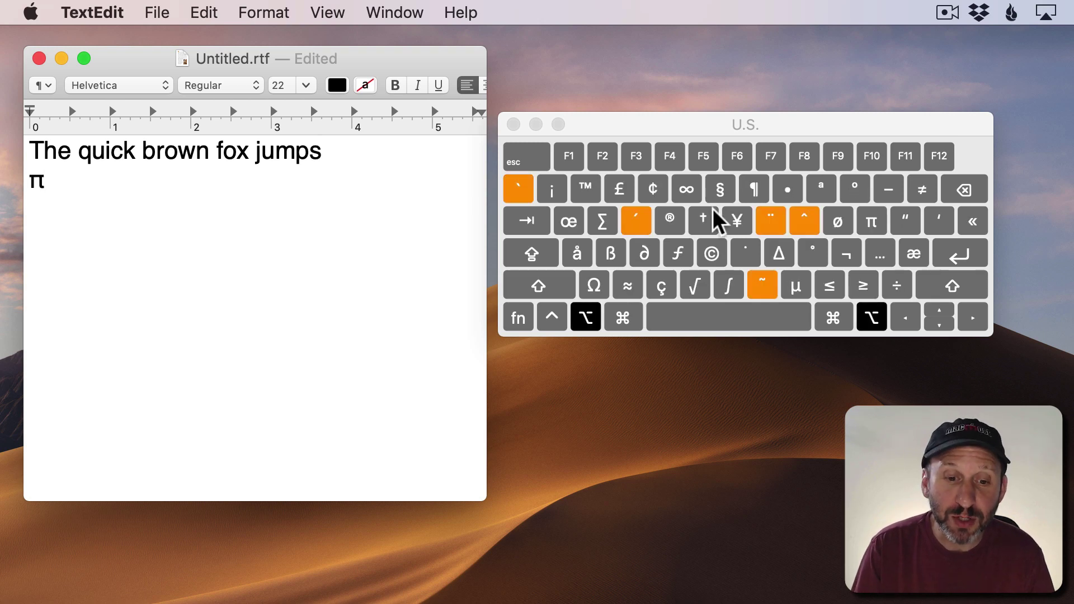
Examine the Option and Shift-Option characters in the Keyboard Viewer and insert the Apple logo symbol on a line below π.
{"action": "key", "text": "Return"}
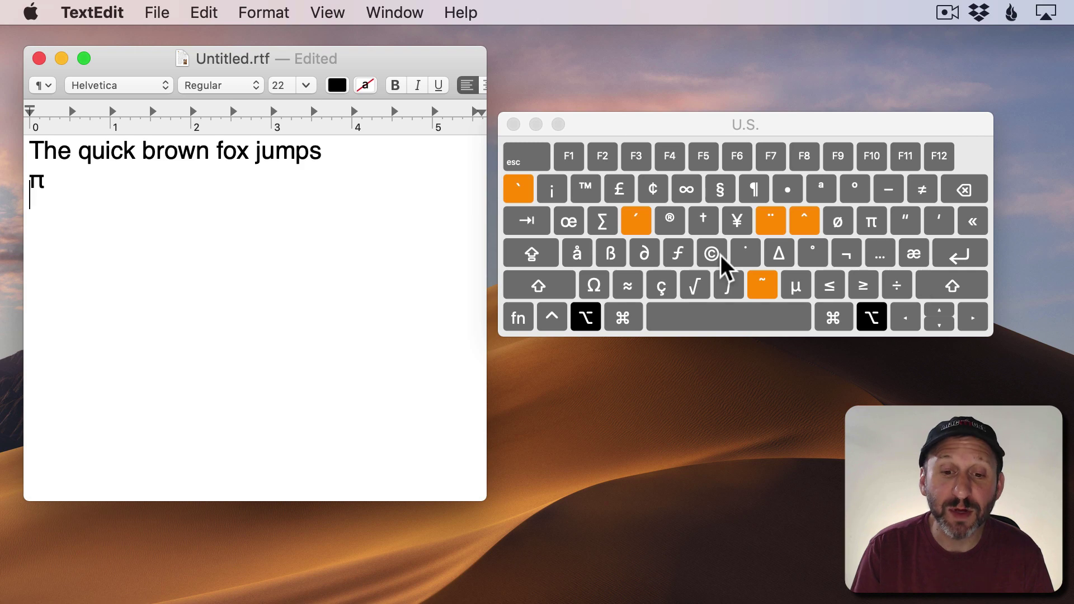
{"action": "key", "text": "alt"}
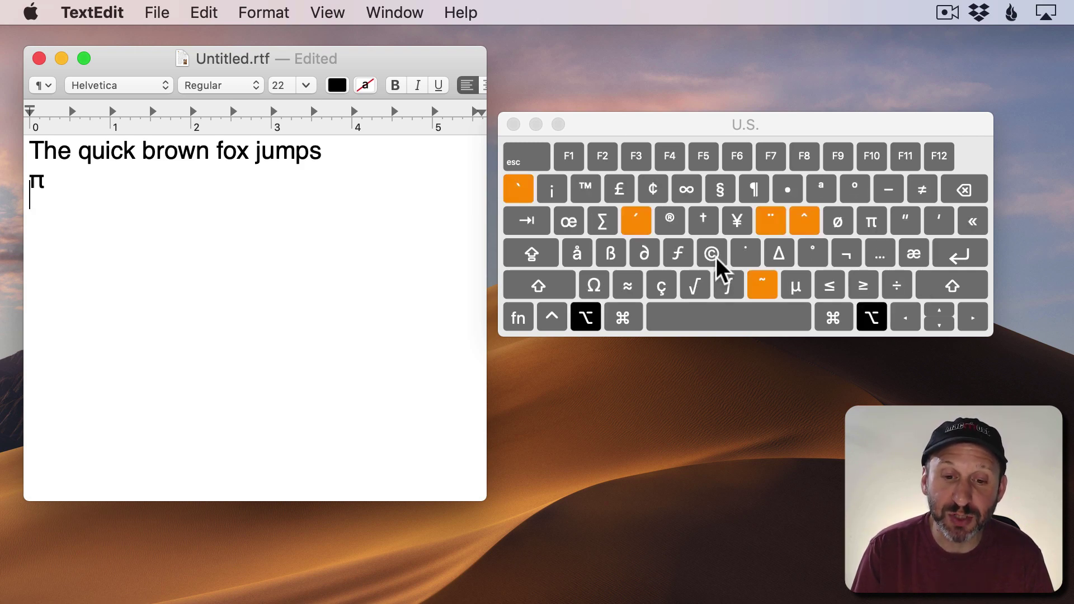
{"action": "key", "text": "alt"}
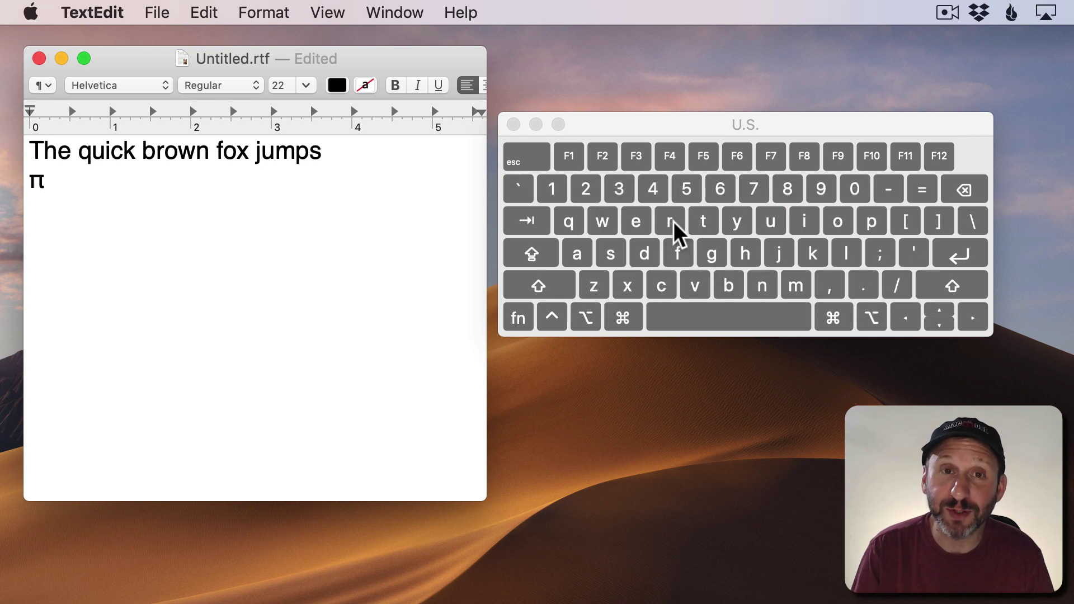
{"action": "key", "text": "alt"}
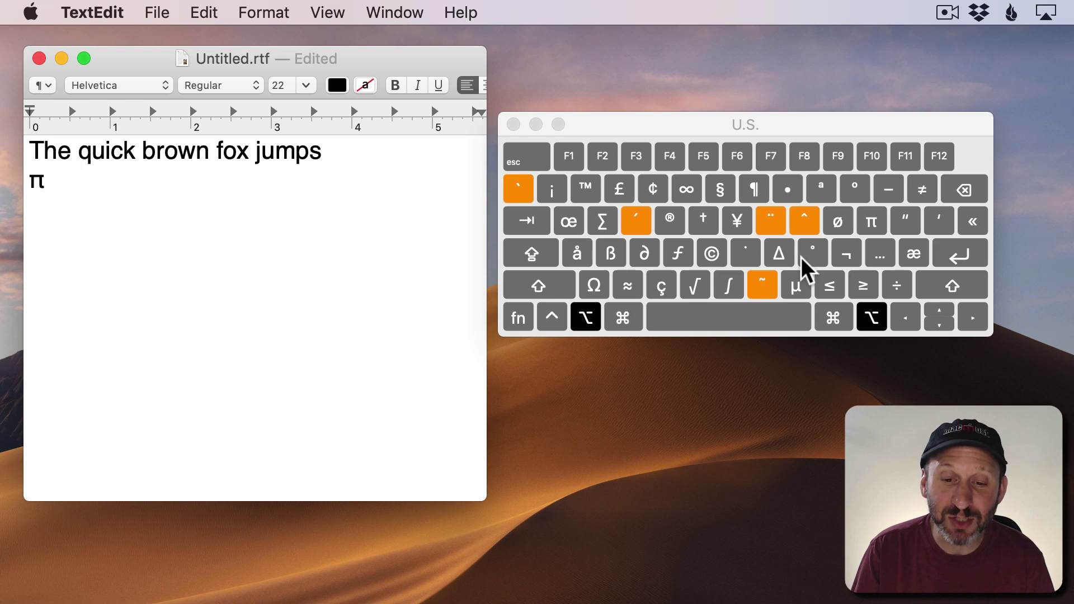
{"action": "key", "text": "shift"}
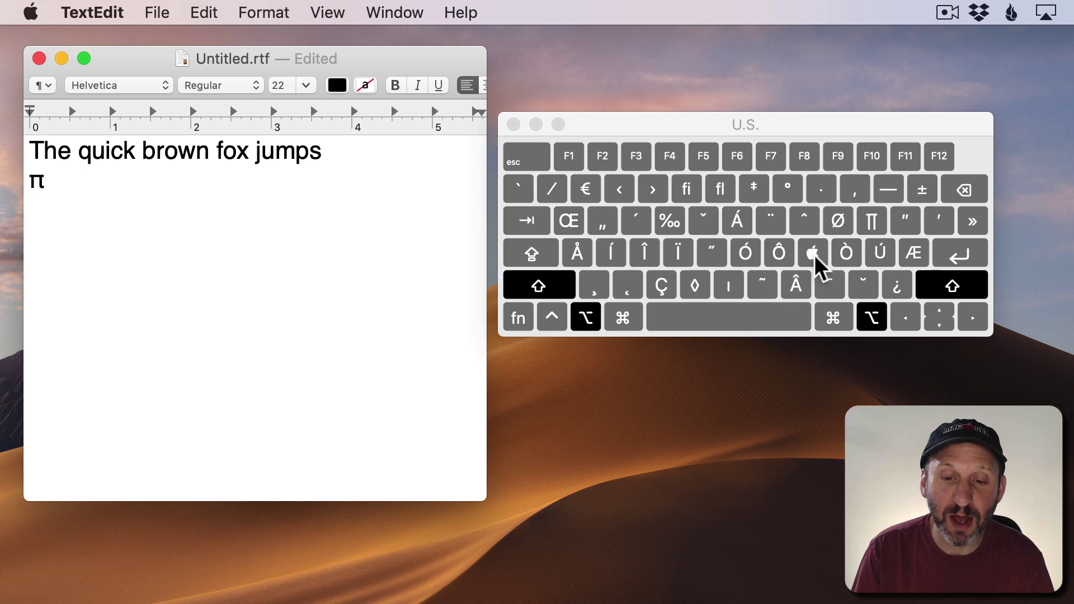
{"action": "key", "text": "Return"}
{"action": "key", "text": "shift"}
{"action": "key", "text": "alt"}
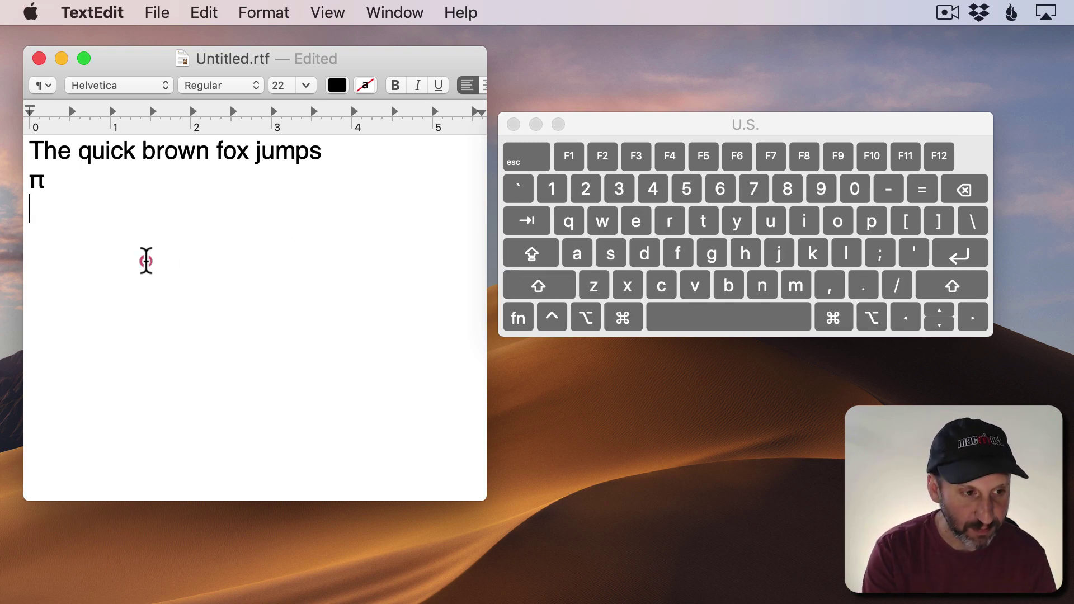
{"action": "left_click", "coordinate": [144, 259]}
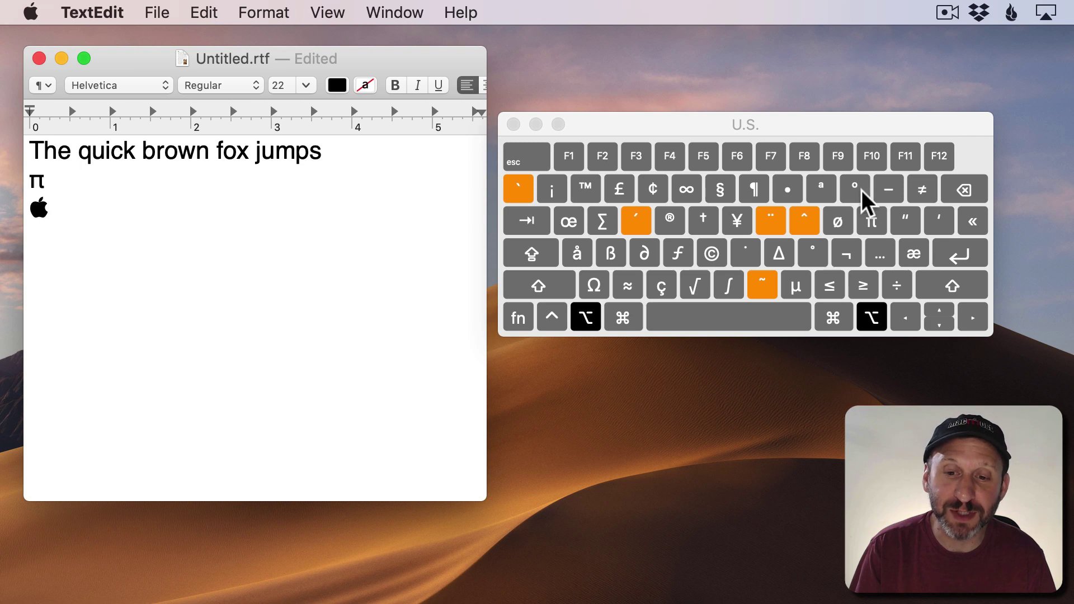
Find the superscript º among the Option characters and add 8ºº on a line below the Apple logo.
{"action": "key", "text": "alt"}
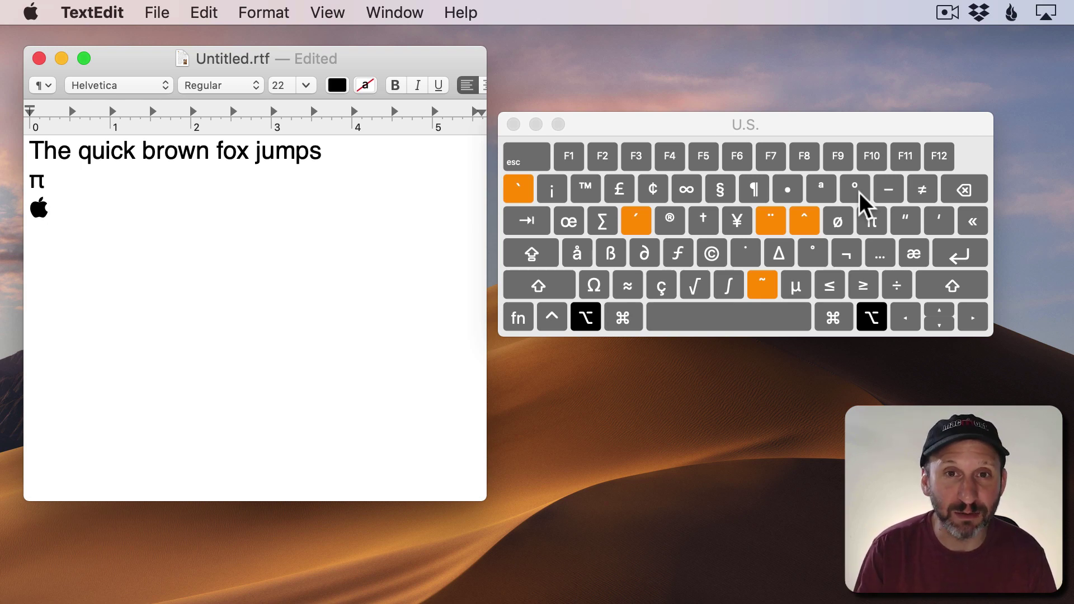
{"action": "key", "text": "Return"}
{"action": "type", "text": "8ºº"}
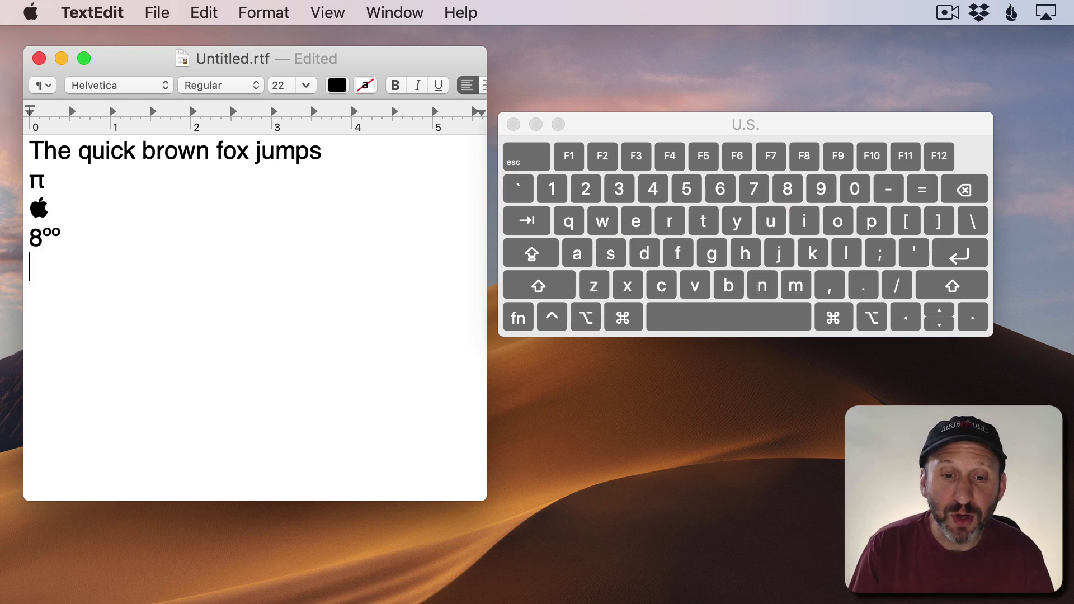
Preview the Option accents in the Keyboard Viewer and use the acute accent to add é and í on separate lines below 8ºº.
{"action": "key", "text": "alt"}
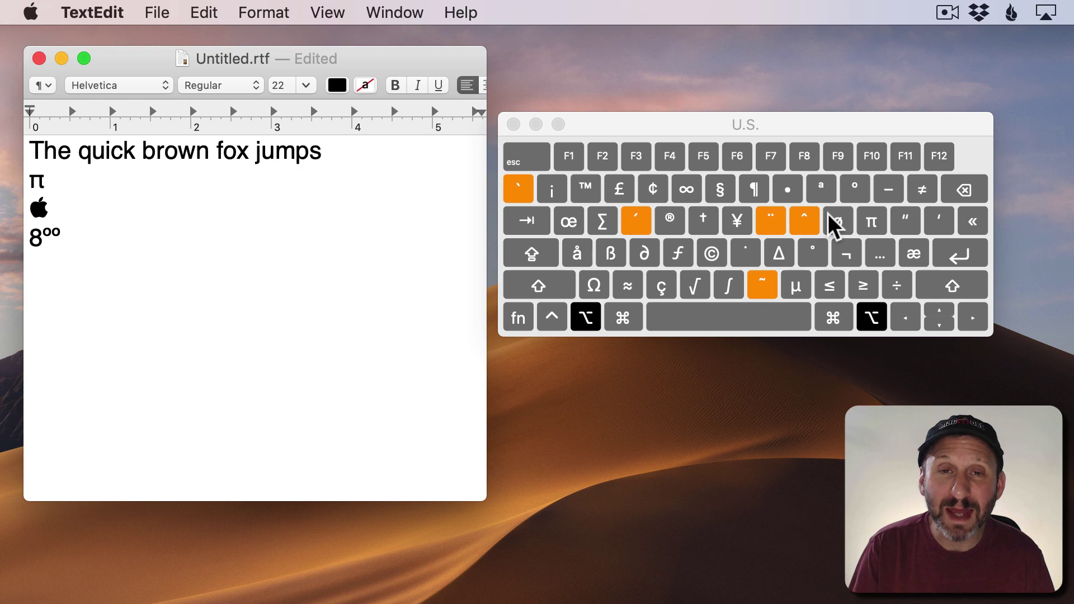
{"action": "key", "text": "Return"}
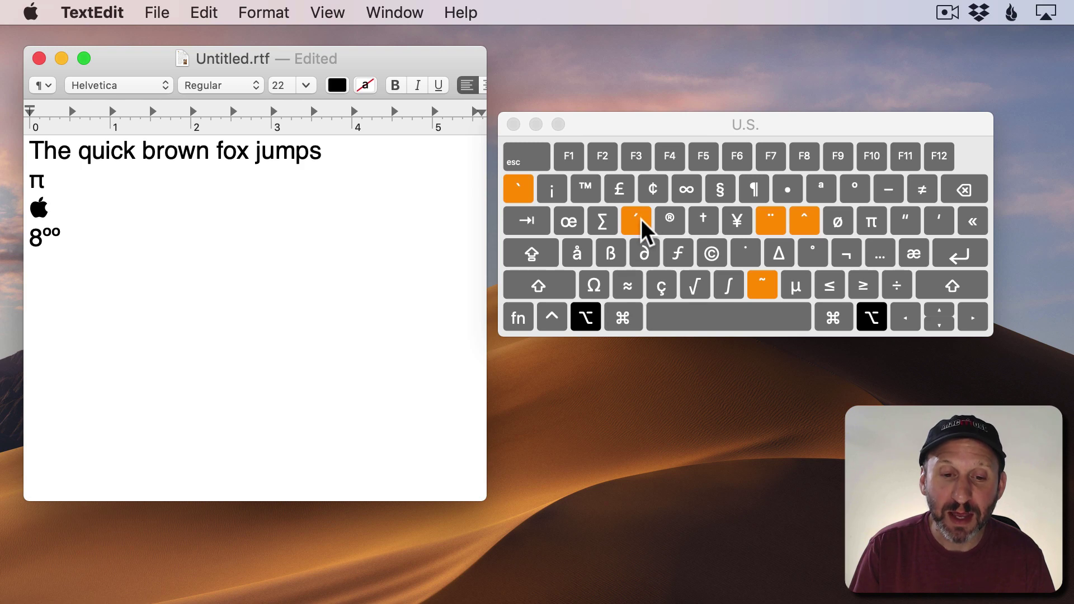
{"action": "key", "text": "alt"}
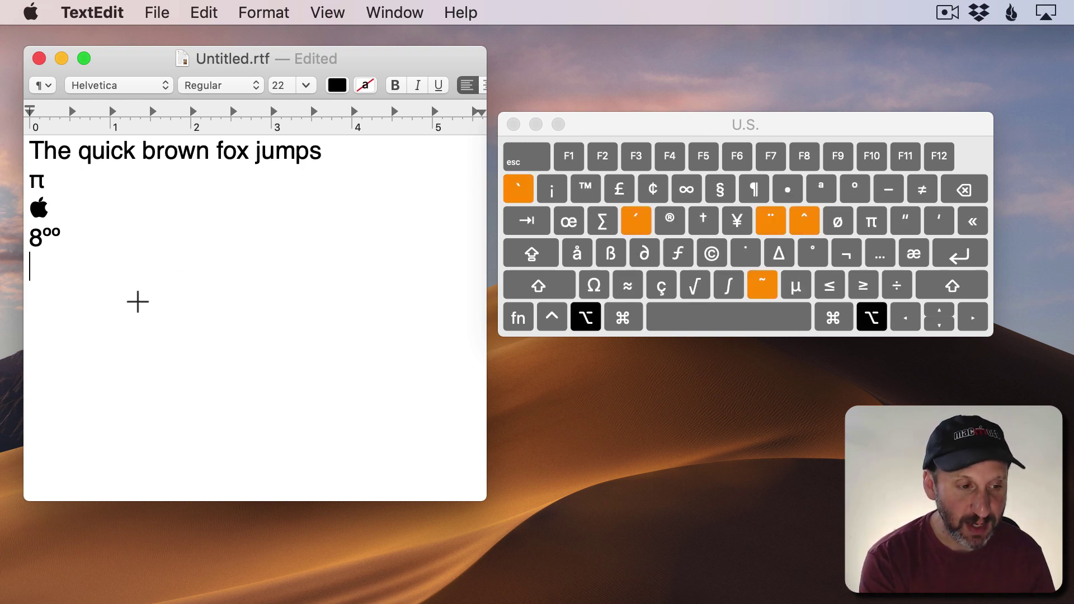
{"action": "key", "text": "alt+e"}
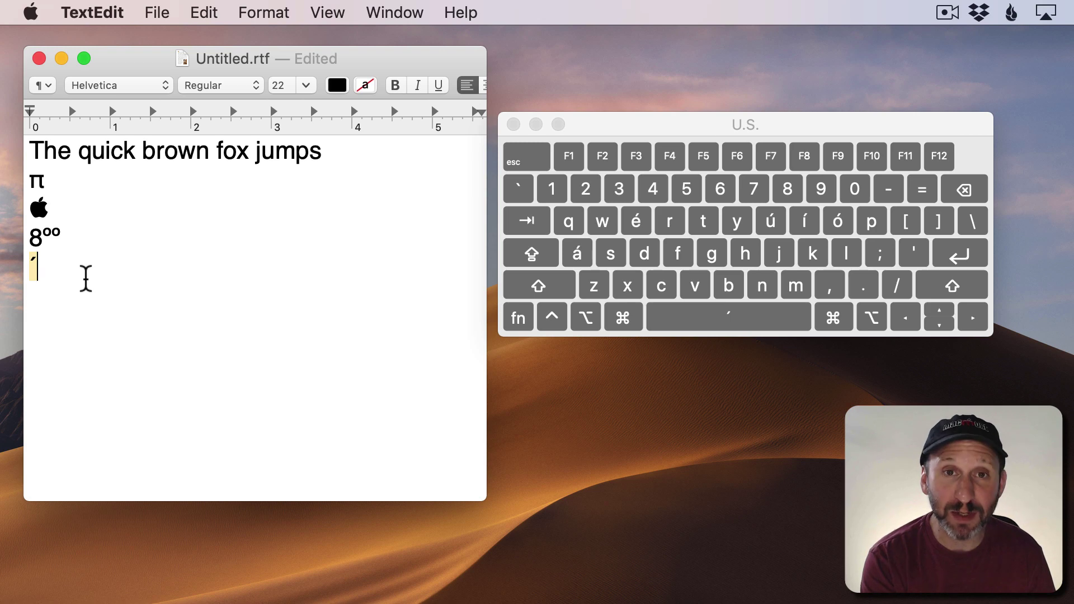
{"action": "type", "text": "e"}
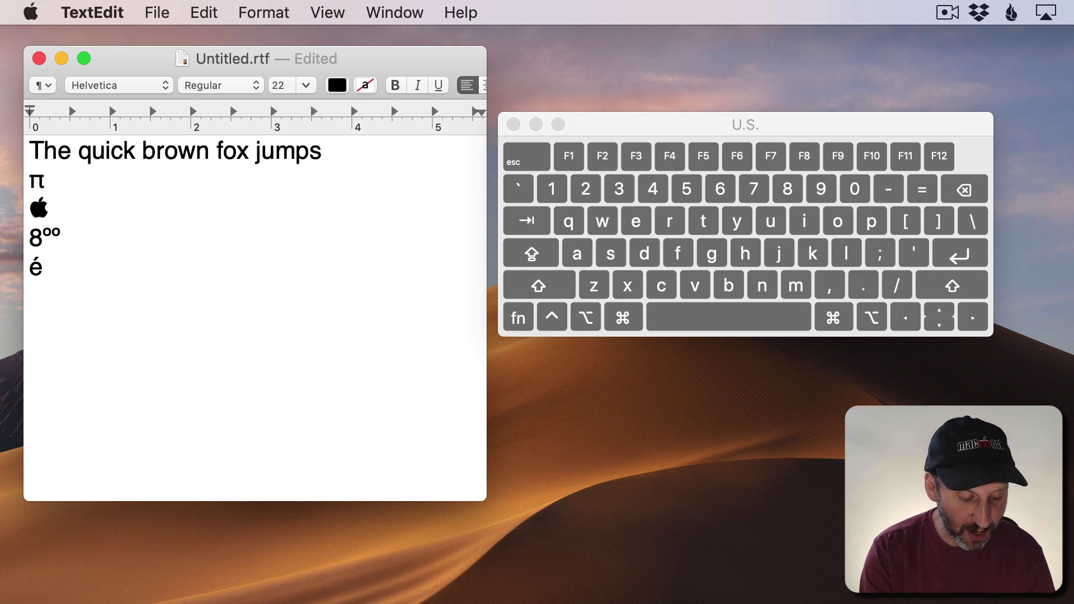
{"action": "key", "text": "alt+e"}
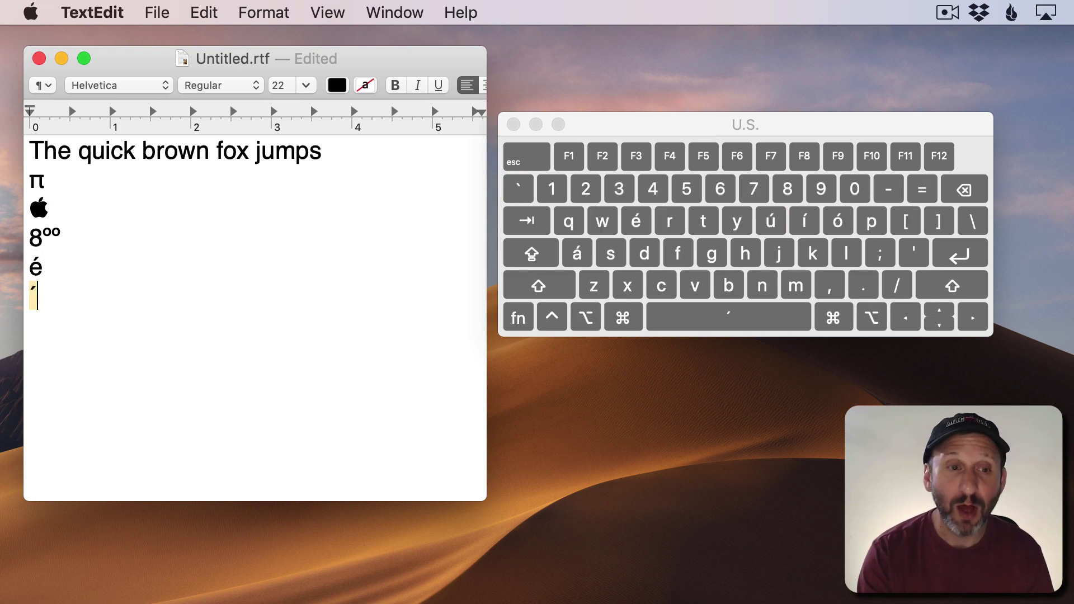
{"action": "type", "text": "i"}
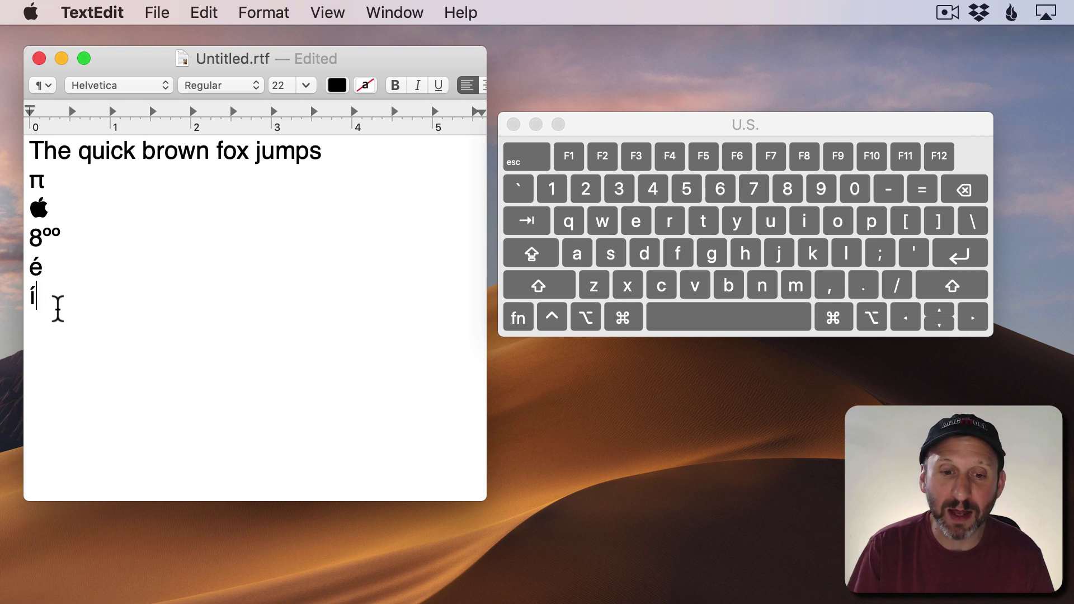
Add a plain i on a new line below í, bringing up its accented variants and dismissing them without choosing one.
{"action": "key", "text": "alt"}
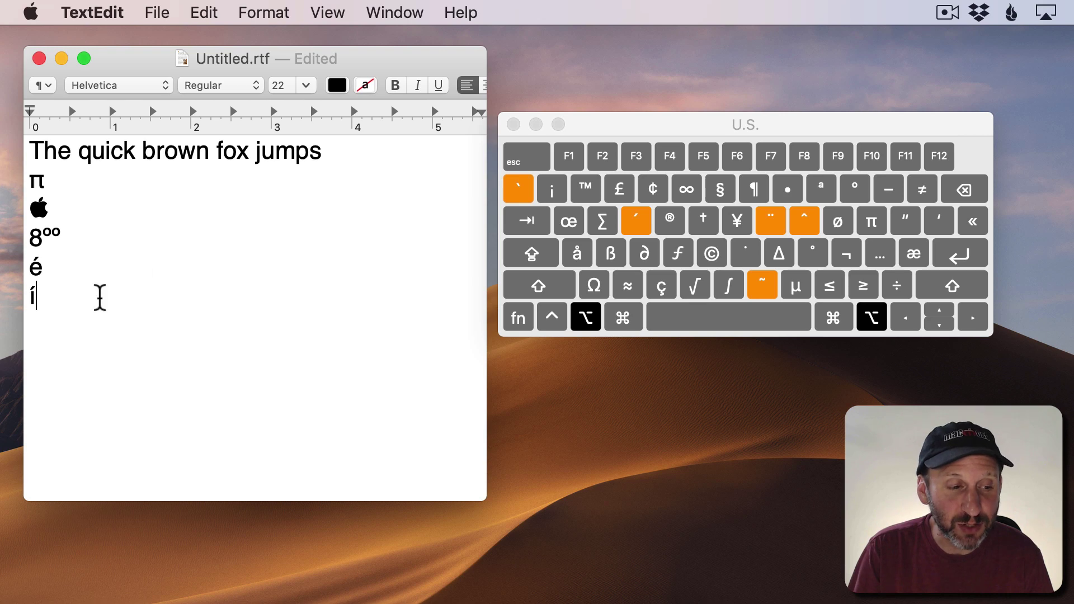
{"action": "left_click", "coordinate": [91, 338]}
{"action": "key", "text": "Return"}
{"action": "type", "text": "i"}
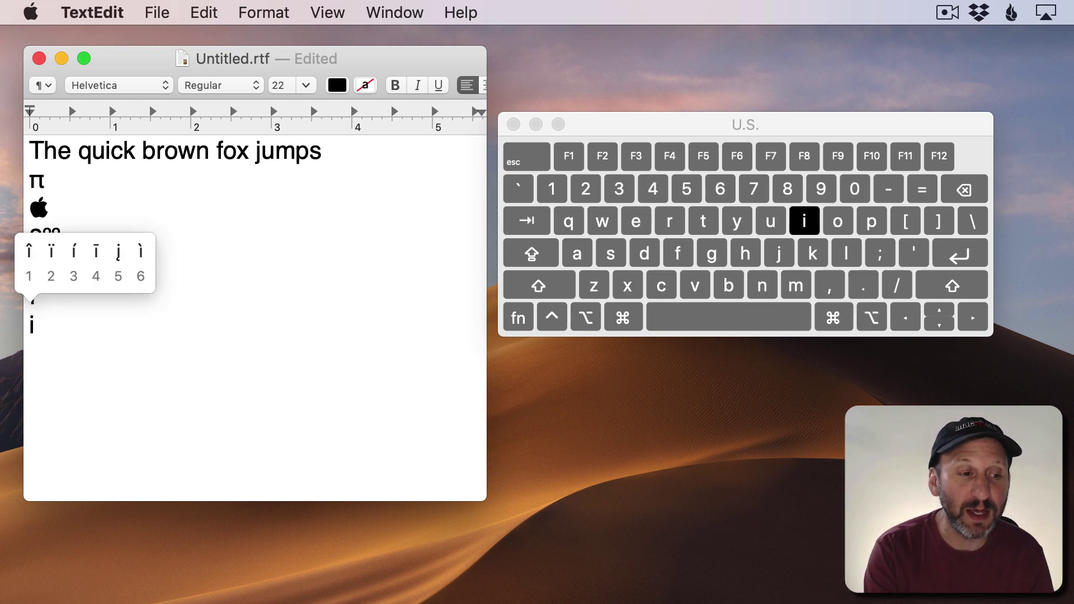
{"action": "key", "text": "Escape"}
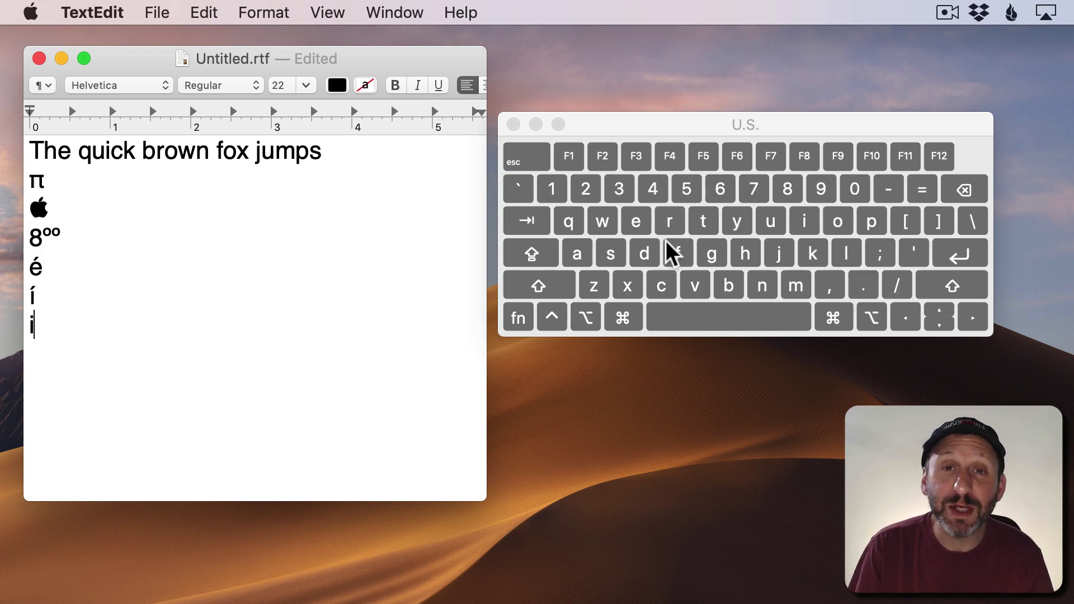